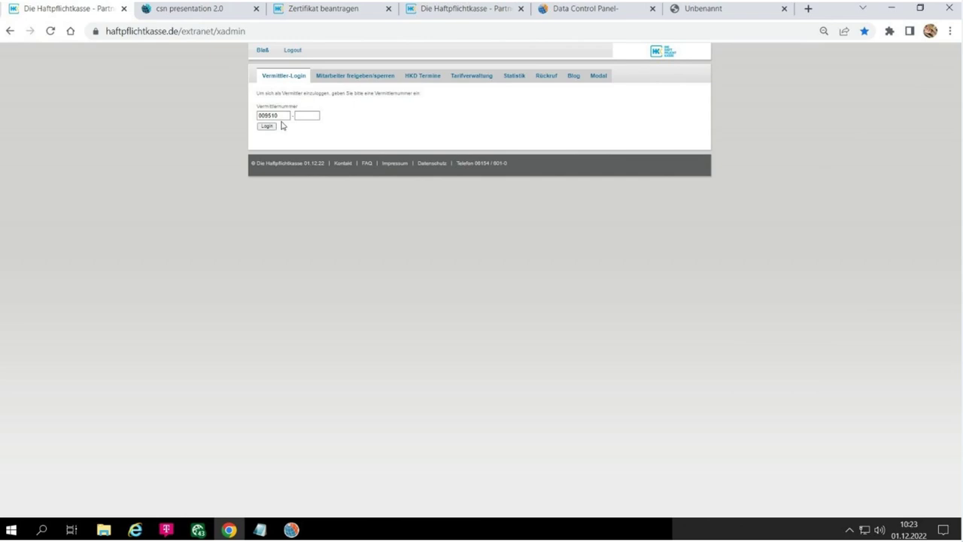
# - Complete the broker number, log in, and open the Verträge contract list under Bestand
pyautogui.click(267, 126)
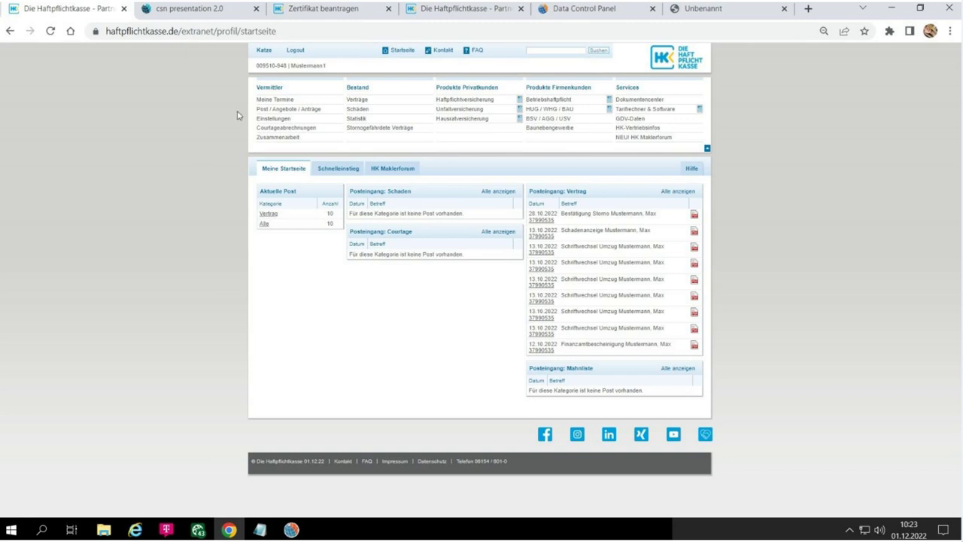
pyautogui.click(358, 100)
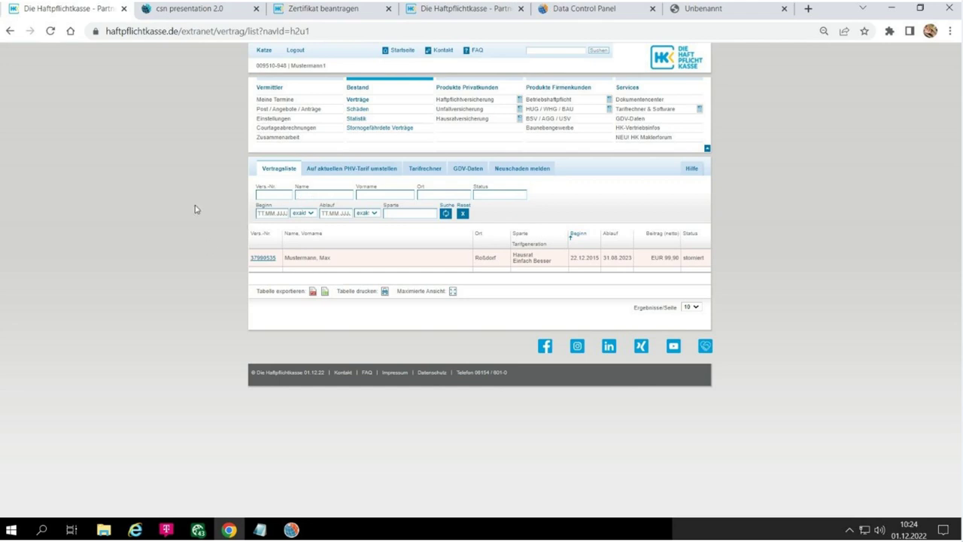
# - Filter the contracts by the household contract's insurance number and open its detail page
pyautogui.click(261, 192)
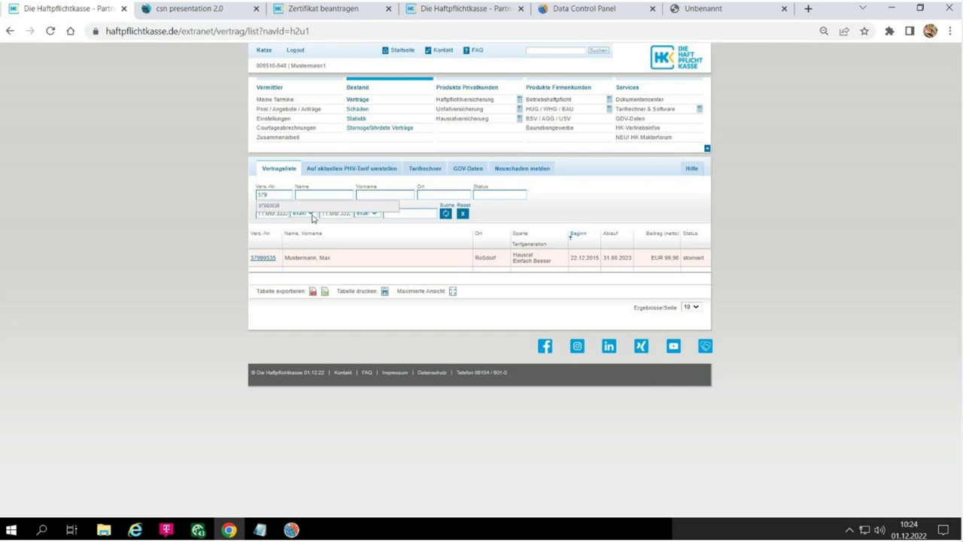
pyautogui.press('Down')
pyautogui.click(270, 209)
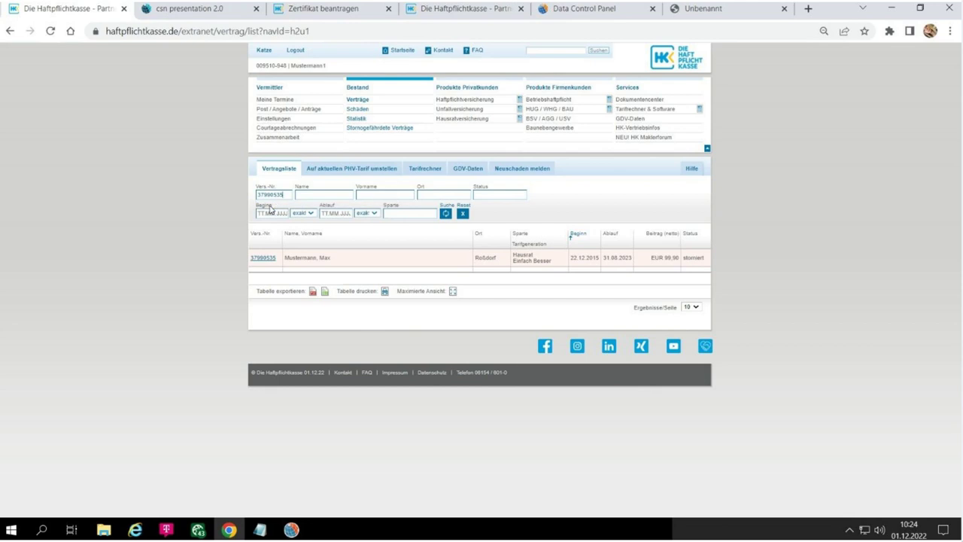
pyautogui.click(445, 214)
pyautogui.click(257, 259)
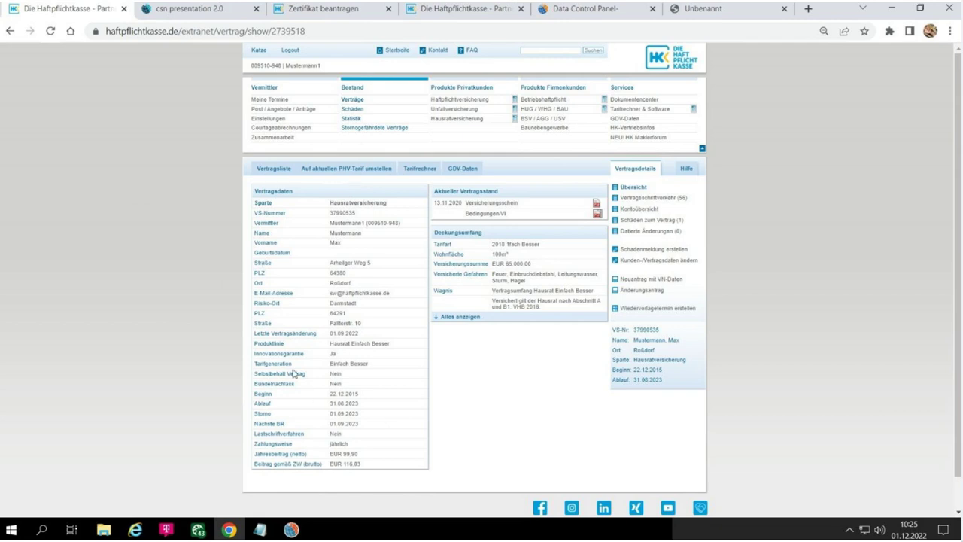
# - Highlight the Tarifgeneration label on the contract details page
pyautogui.moveTo(293, 364); pyautogui.dragTo(197, 338)
# - Highlight the tariff generation value Einfach Besser, then show the Vertragsschriftverkehr document list
pyautogui.click(331, 361)
pyautogui.moveTo(331, 362); pyautogui.dragTo(394, 363)
pyautogui.click(449, 381)
pyautogui.click(632, 198)
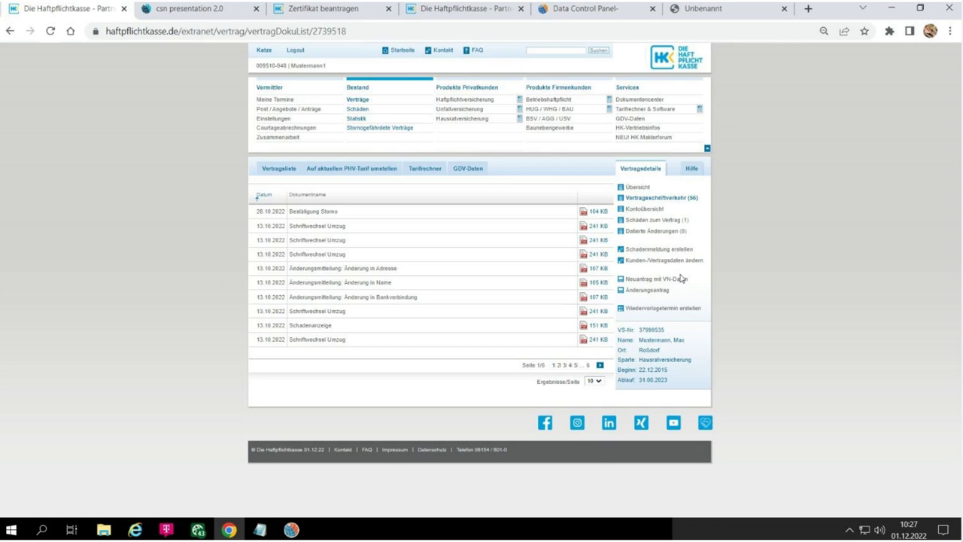
# - Open the Schäden claims list under Bestand
pyautogui.click(359, 111)
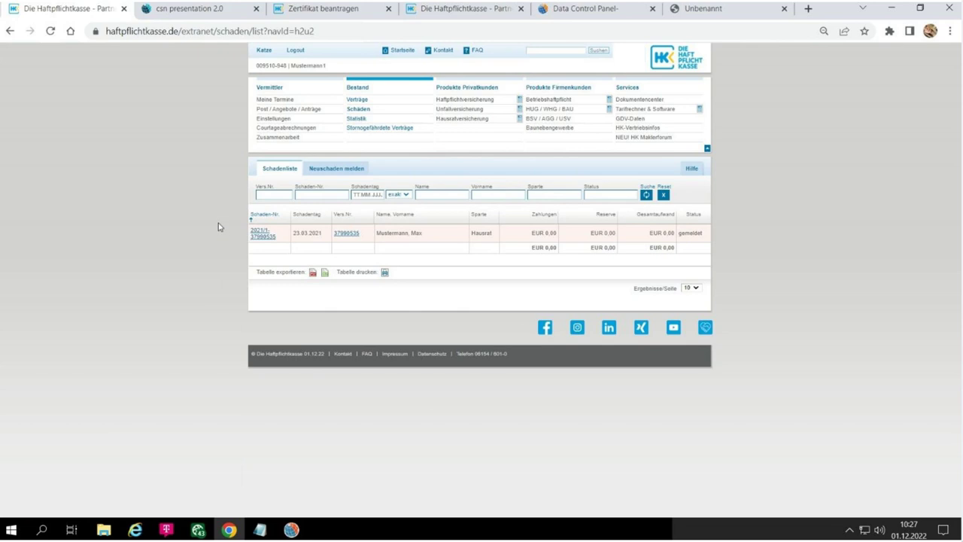
# - Open the Hausrat claim's Schadenmeldung page via its Schaden-Nr. link
pyautogui.click(253, 239)
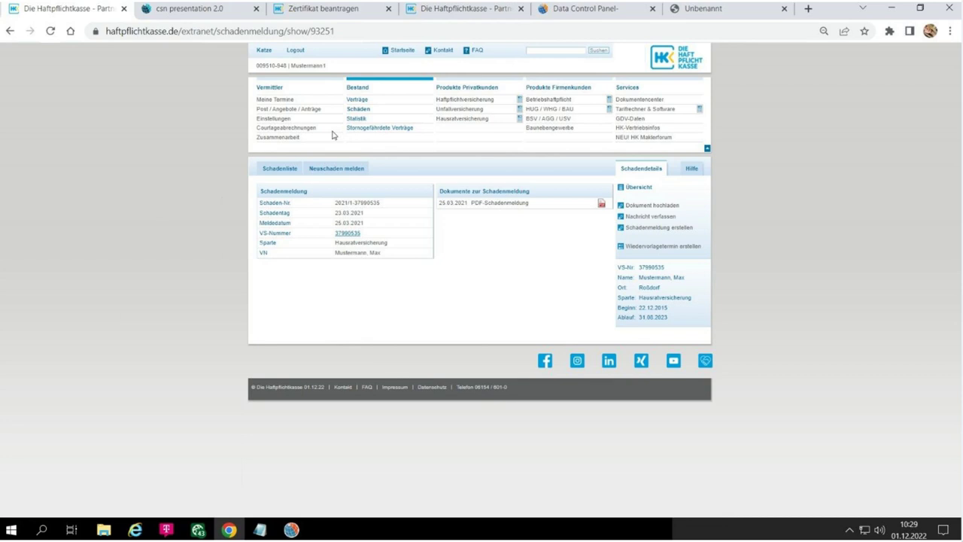
# - Show the Kurzporträt Vermittlersuche form under Zusammenarbeit, then end screen sharing and advance to slide 12
pyautogui.click(261, 139)
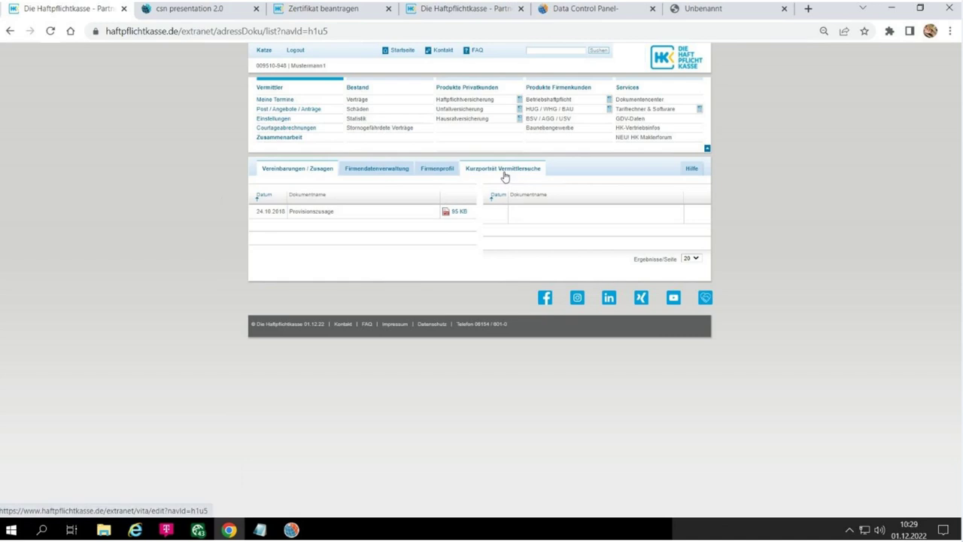
pyautogui.click(504, 174)
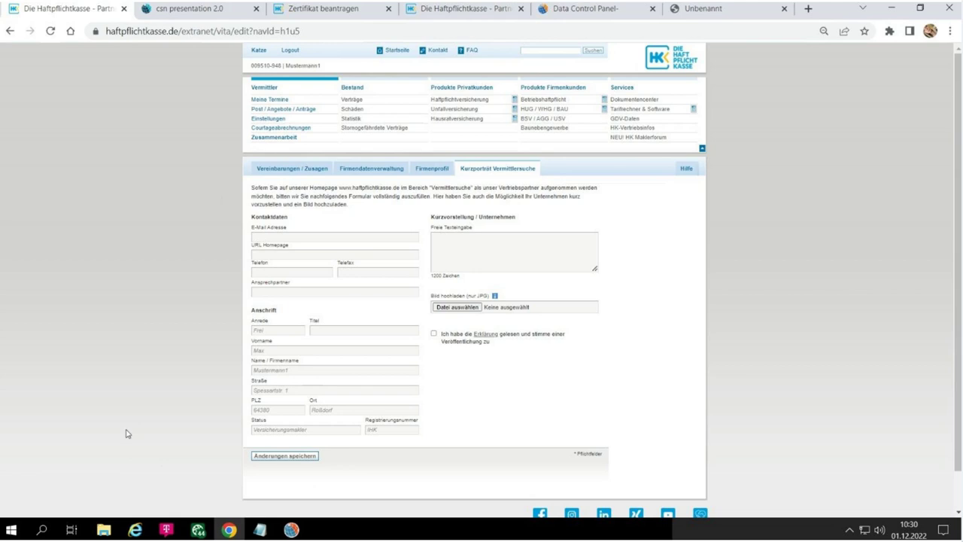
pyautogui.click(292, 529)
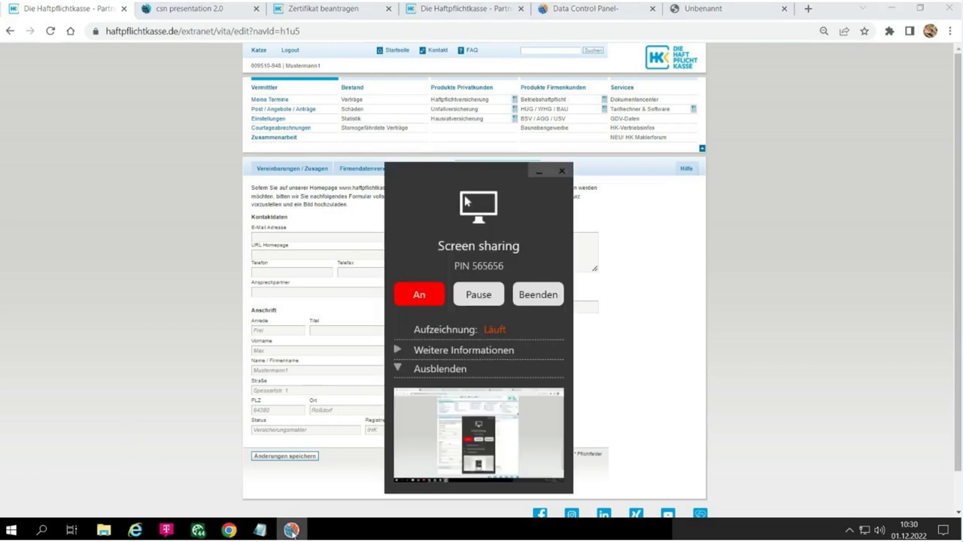
pyautogui.click(535, 293)
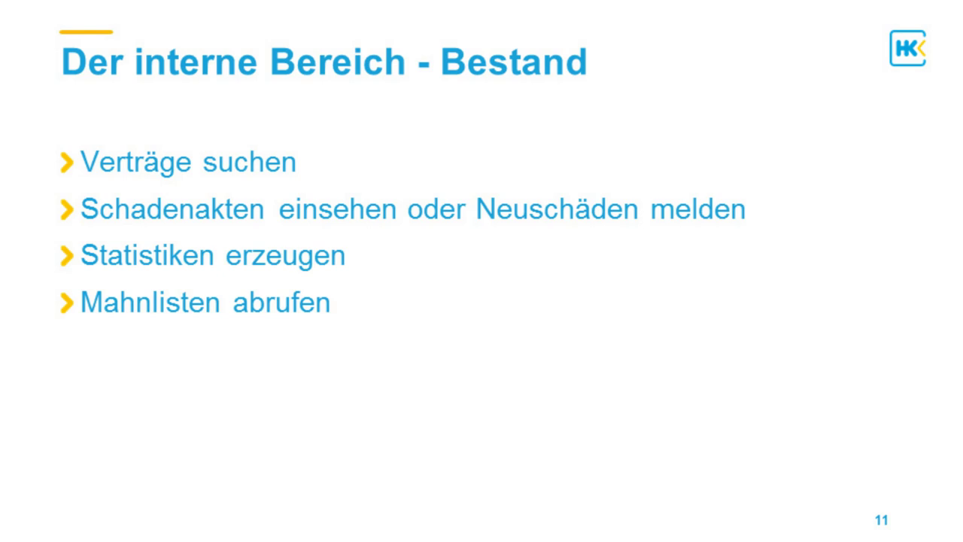
pyautogui.press('Right')
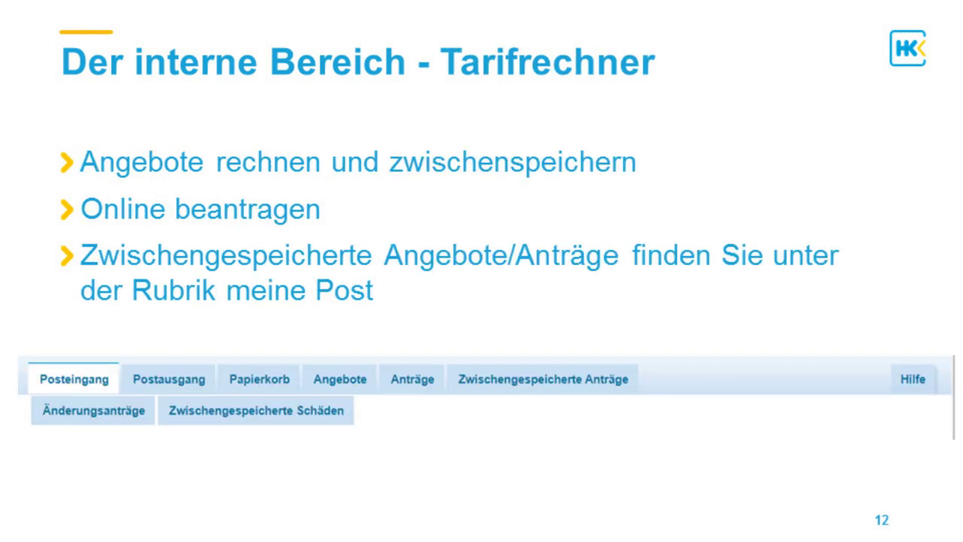
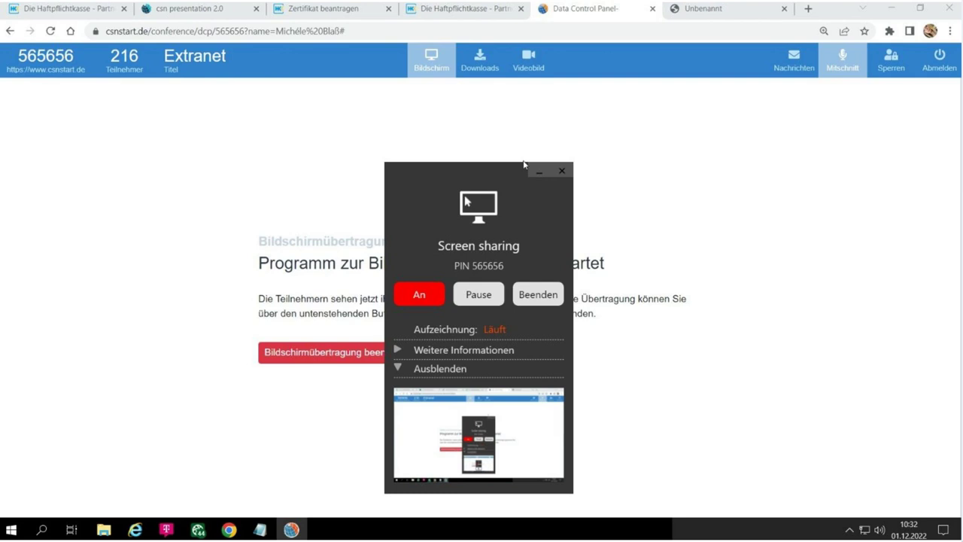
# - Switch to the 'Die Haftpflichtkasse - Partner' tab showing the extranet contract list
pyautogui.click(435, 7)
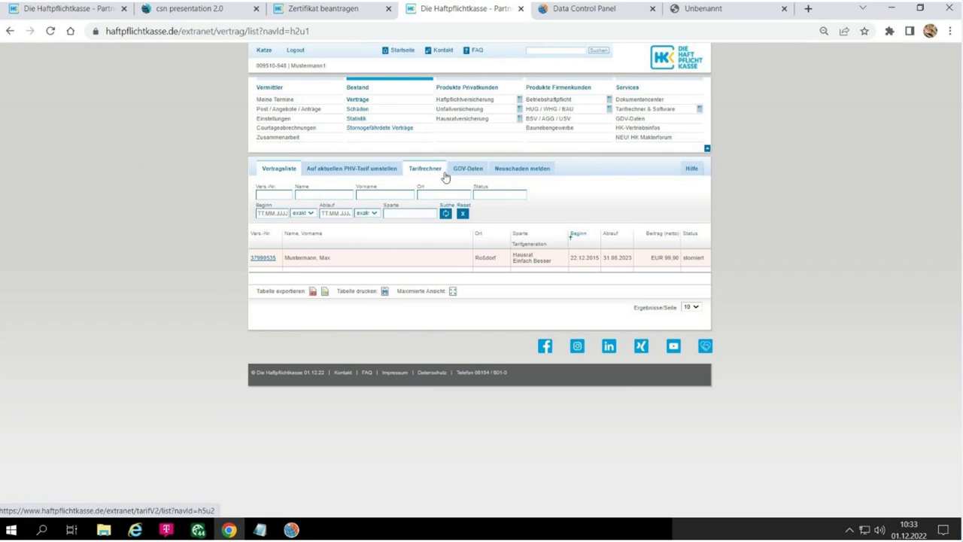
# - Go to Produkte Privatkunden > Haftpflichtversicherung and start 'Tarif berechnen und abschließen'
pyautogui.click(453, 102)
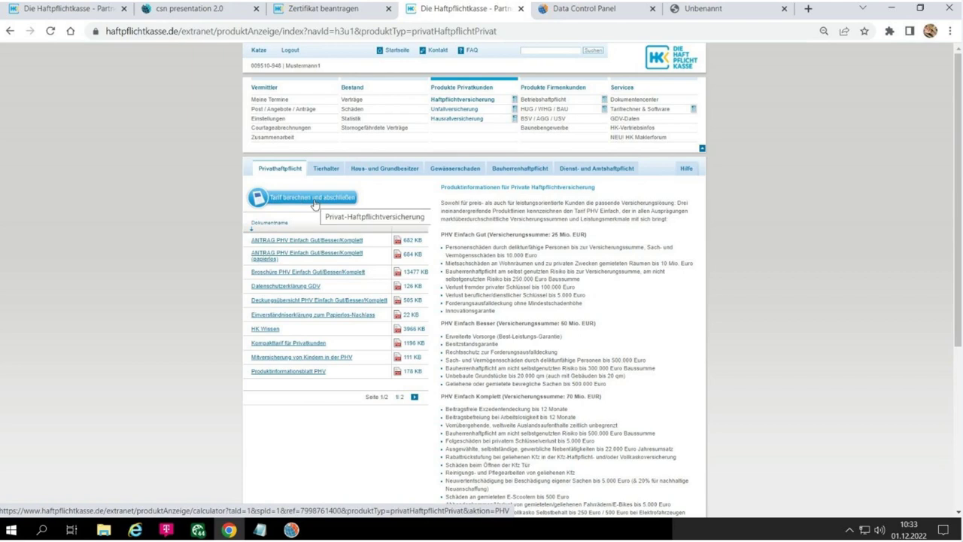
pyautogui.click(315, 205)
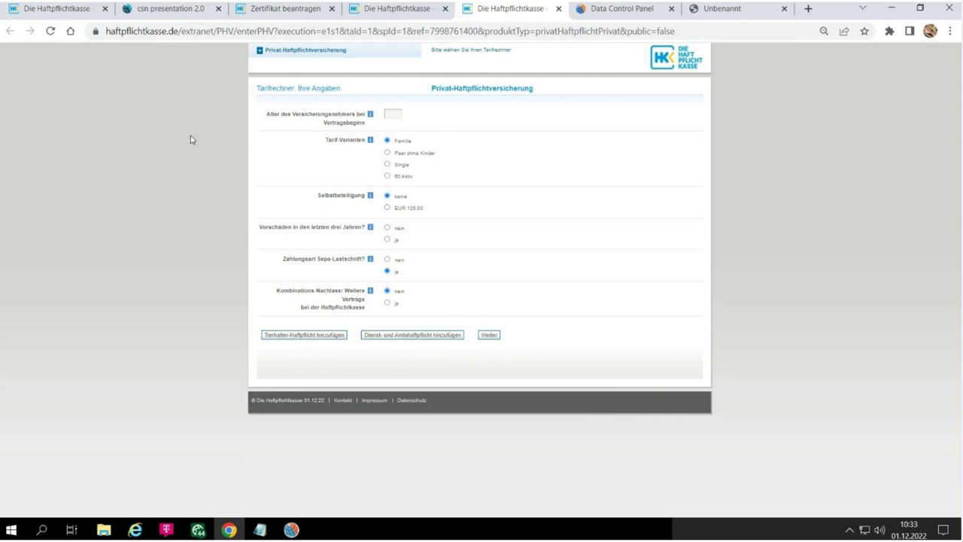
# - Enter policyholder age 30, keep the Familie tariff defaults, and calculate the prices
pyautogui.write('30')
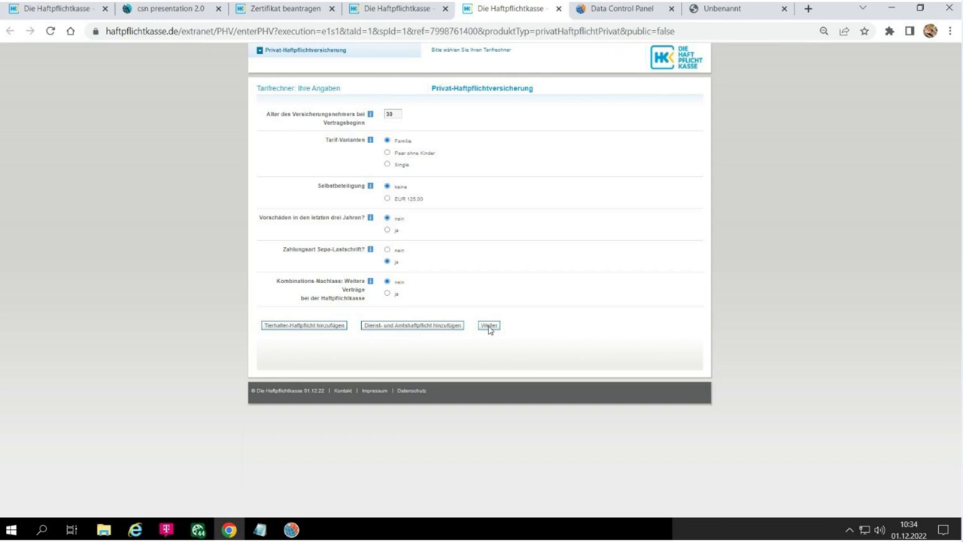
pyautogui.click(489, 326)
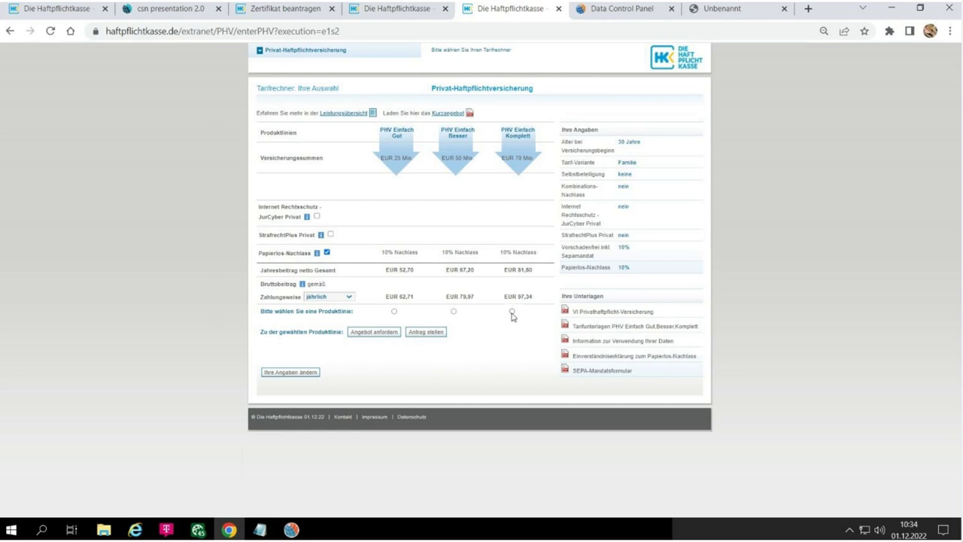
# - Choose PHV Einfach Komplett at EUR 97,34, dismiss the notification, and return to the product page
pyautogui.click(512, 312)
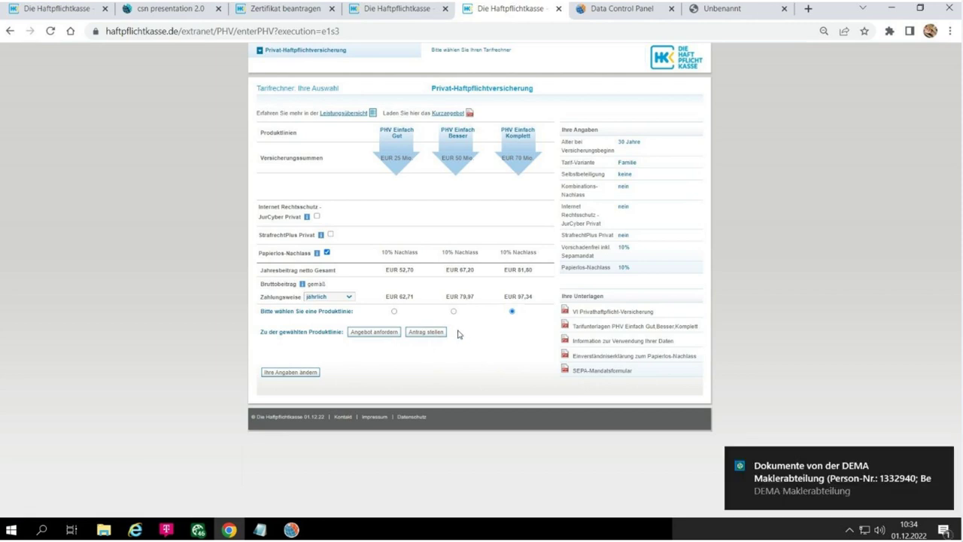
pyautogui.click(942, 458)
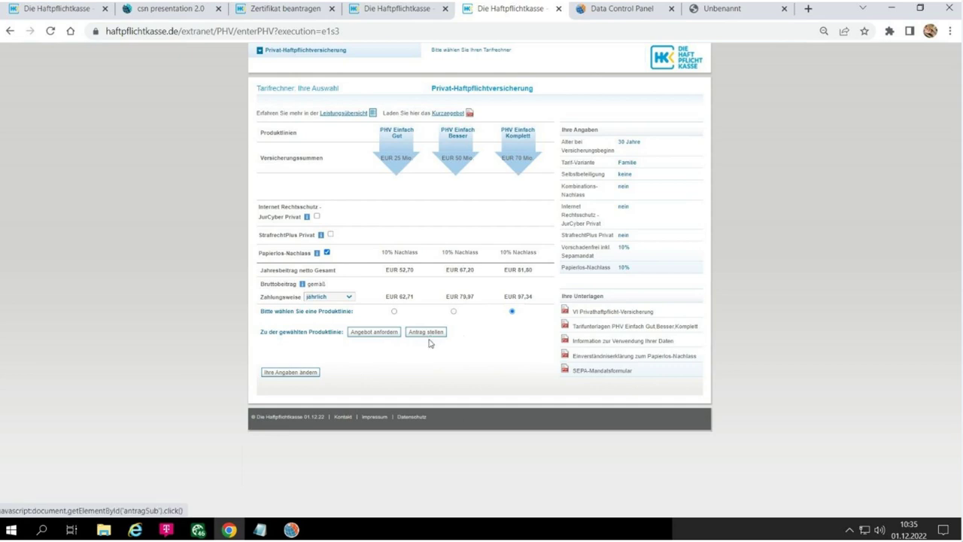
pyautogui.click(407, 7)
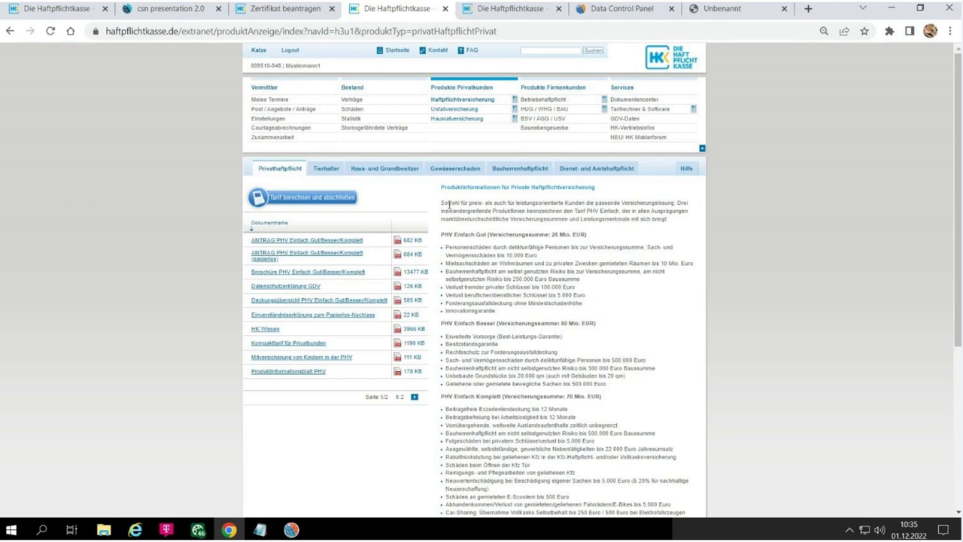
# - Show the 'Zwischengespeicherte Anträge' list under Post / Angebote / Anträge
pyautogui.click(271, 112)
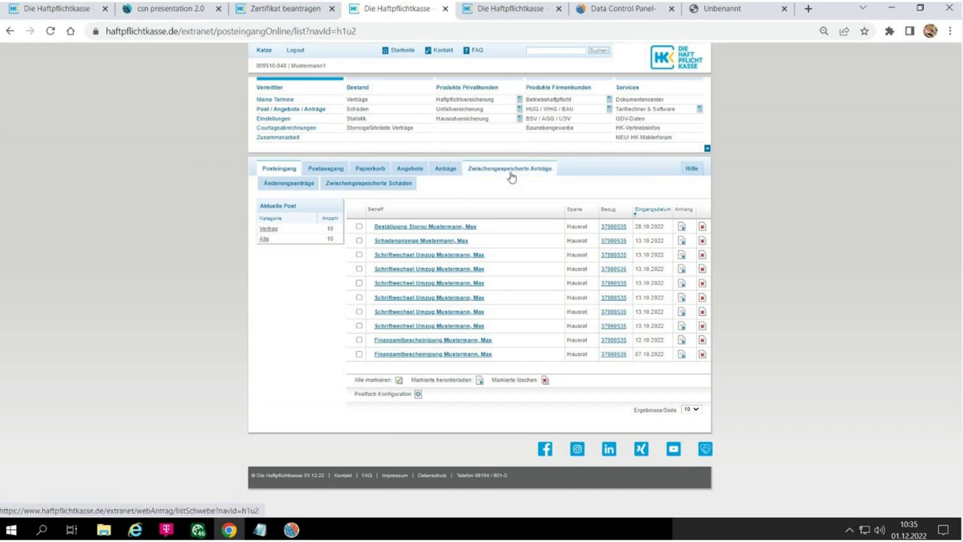
pyautogui.click(510, 174)
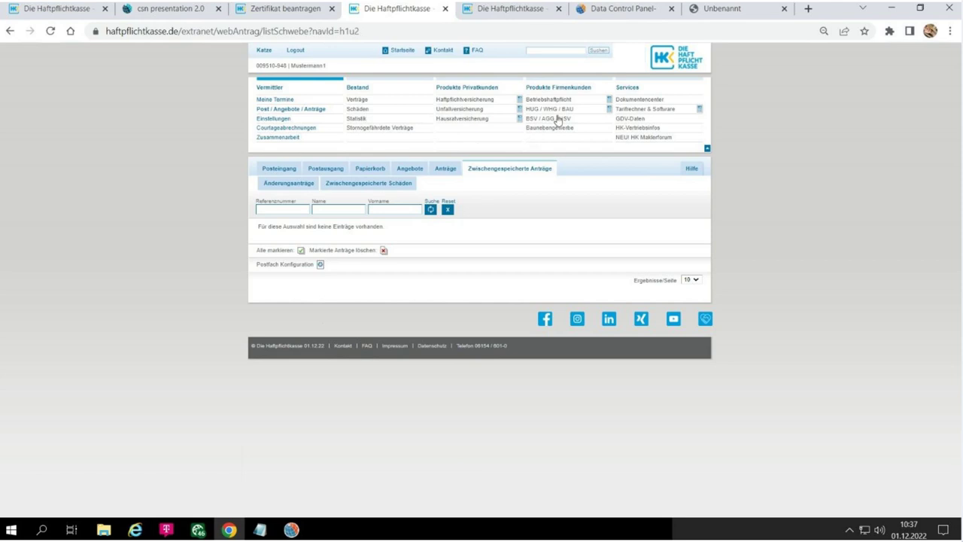
# - Return to the presentation and advance to slide 13, 'Der interne Bereich - Services'
pyautogui.click(298, 530)
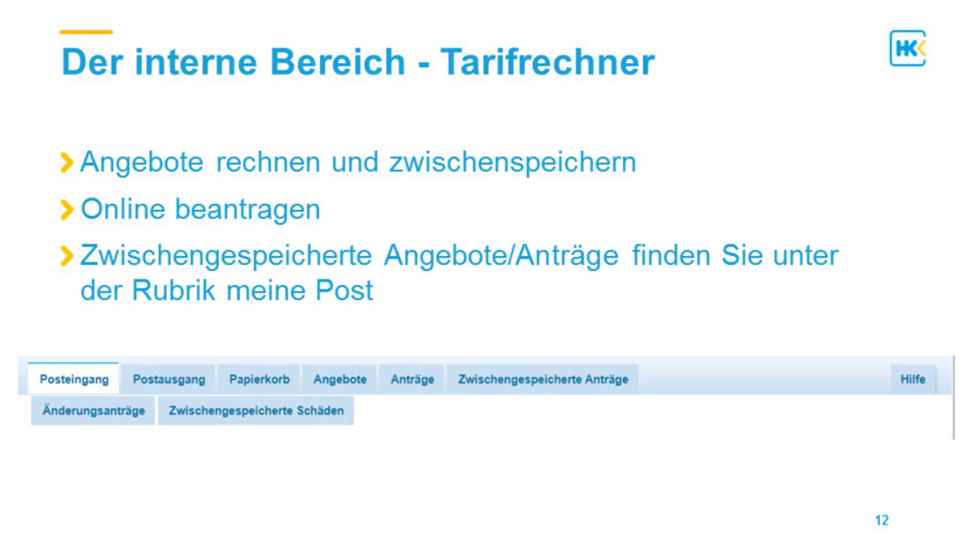
pyautogui.press('Right')
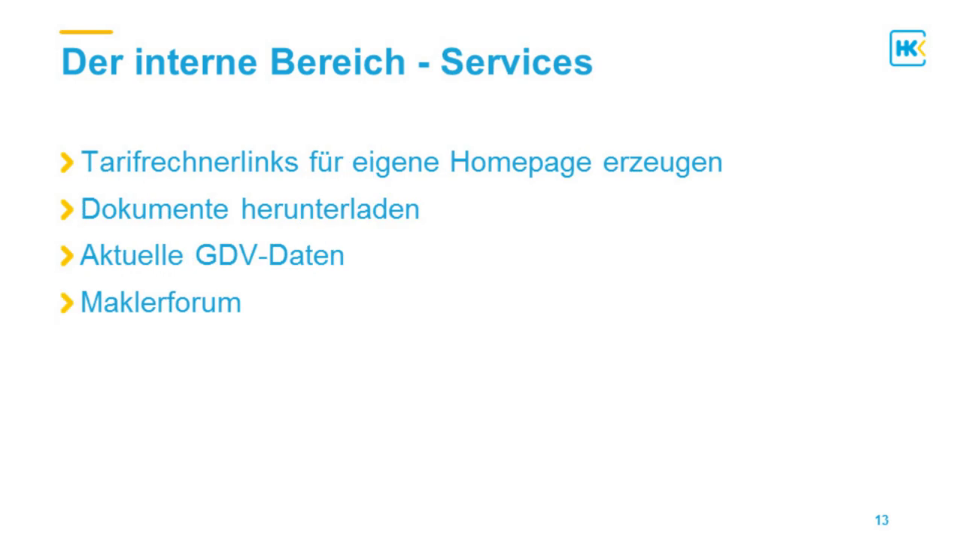